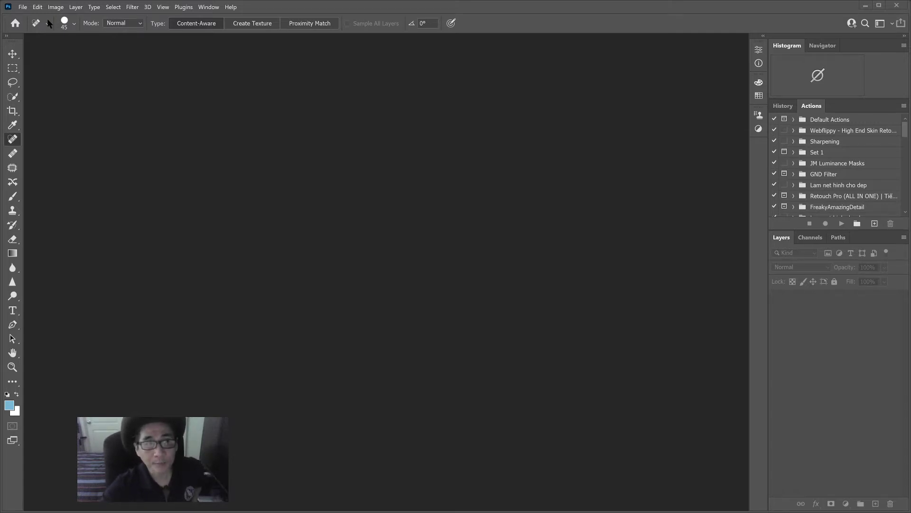
# - Open the photo RP ISO 1600 As Is from the 2021 Workspace folder
pyautogui.click(23, 8)
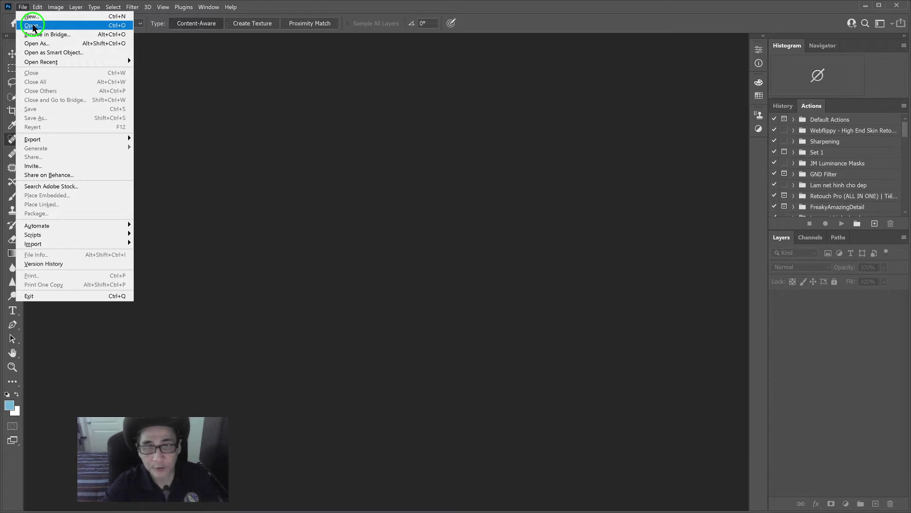
pyautogui.click(34, 26)
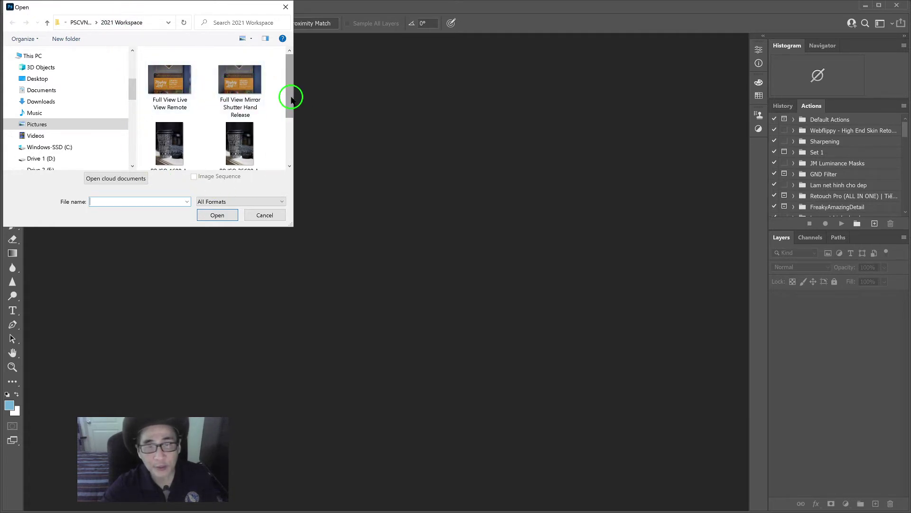
pyautogui.moveTo(291, 95)
pyautogui.mouseDown()
pyautogui.moveTo(291, 122)
pyautogui.moveTo(291, 108)
pyautogui.mouseUp()
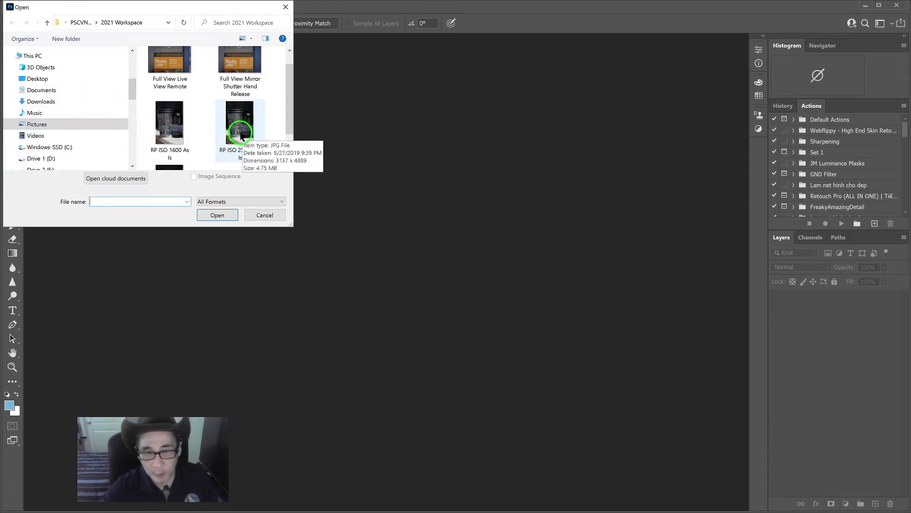
pyautogui.click(172, 138)
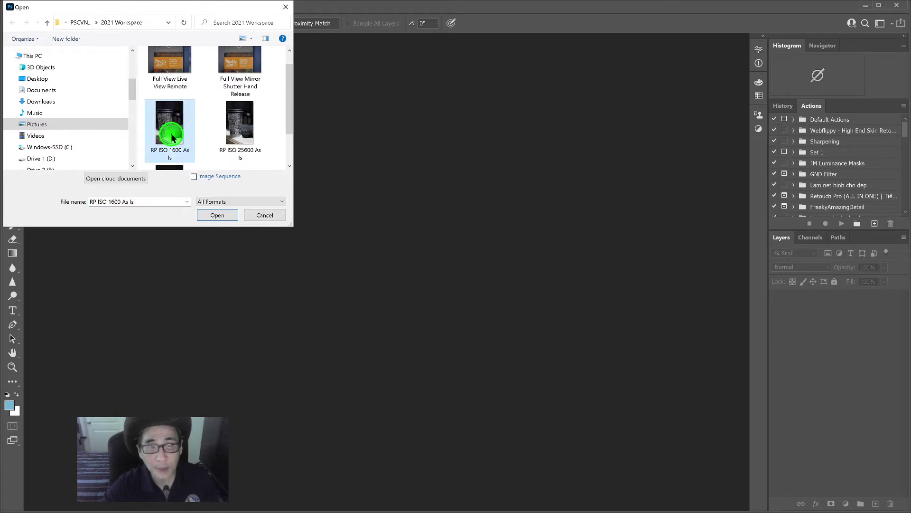
pyautogui.click(222, 213)
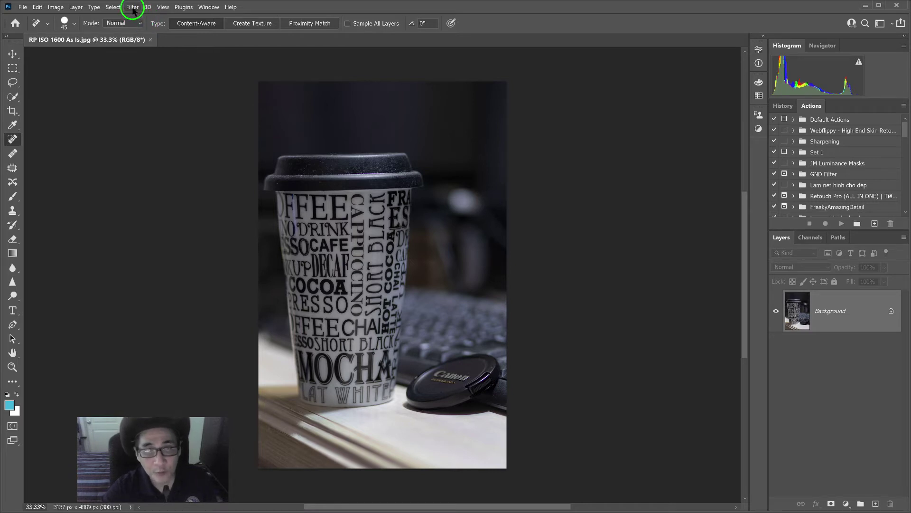
# - Apply the Camera Raw Filter with Temperature -37 to the coffee cup photo, and close the document without saving
pyautogui.click(133, 7)
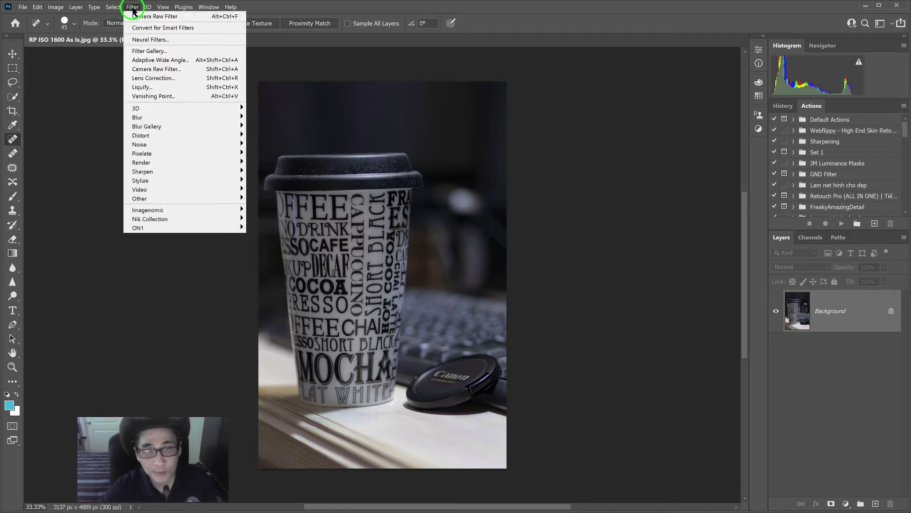
pyautogui.click(153, 71)
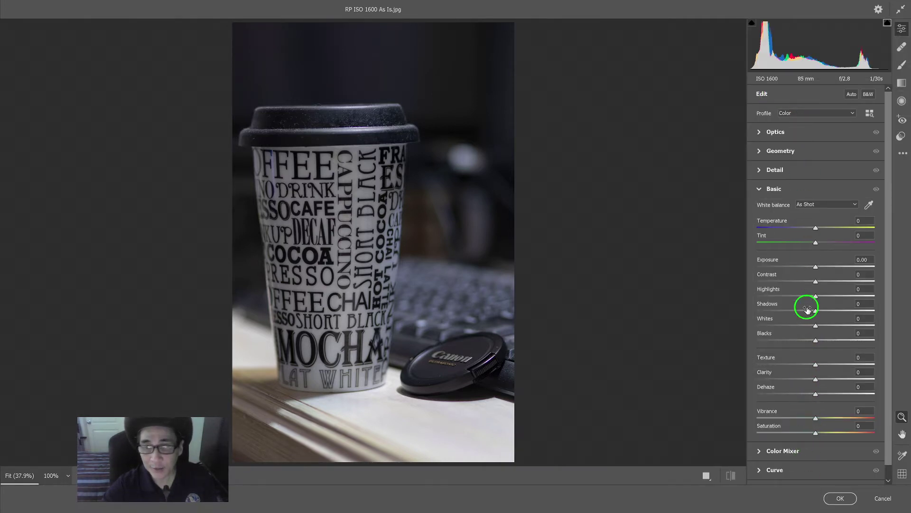
pyautogui.click(807, 228)
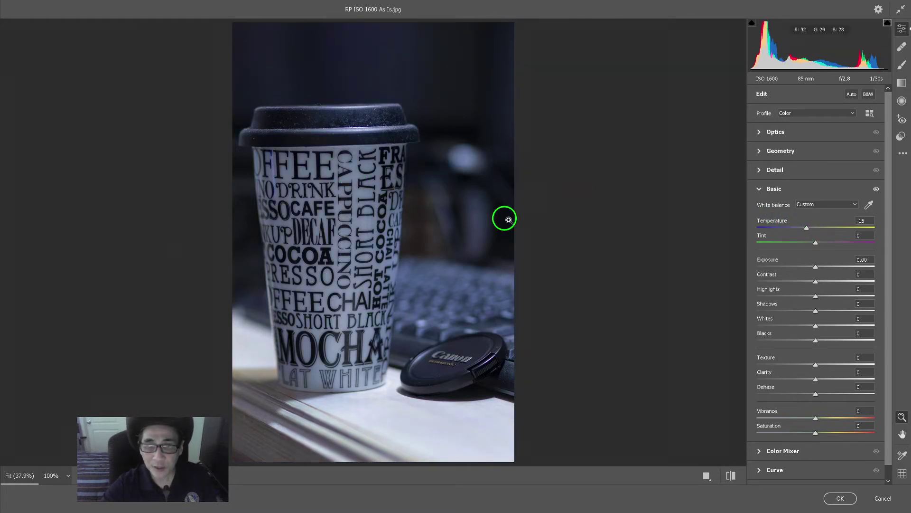
pyautogui.click(794, 227)
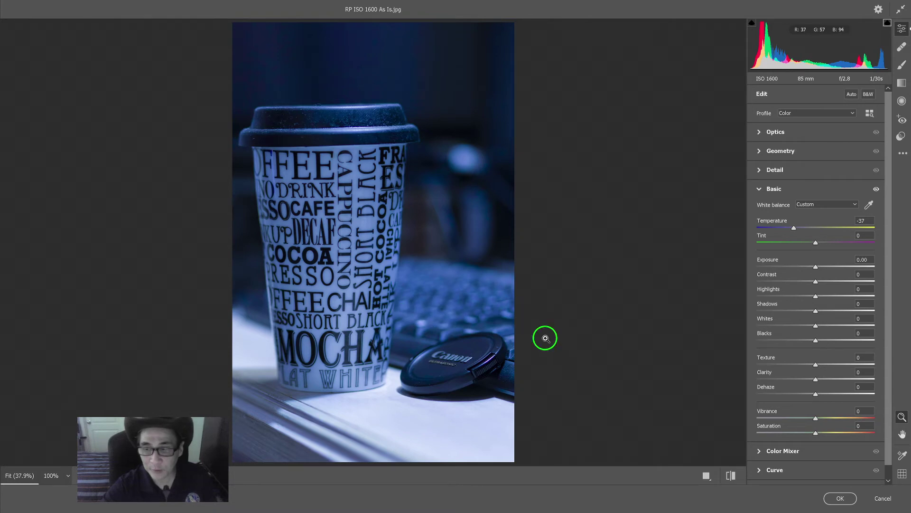
pyautogui.click(836, 499)
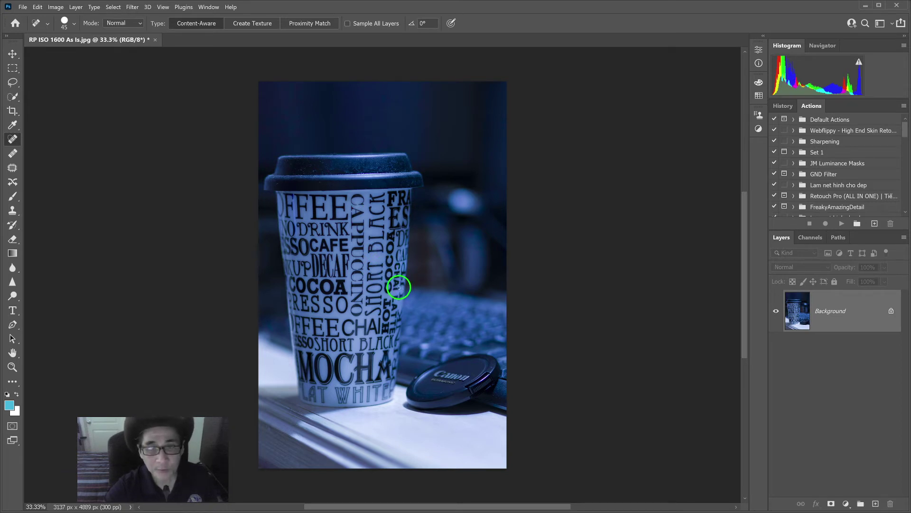
pyautogui.click(154, 39)
pyautogui.click(504, 205)
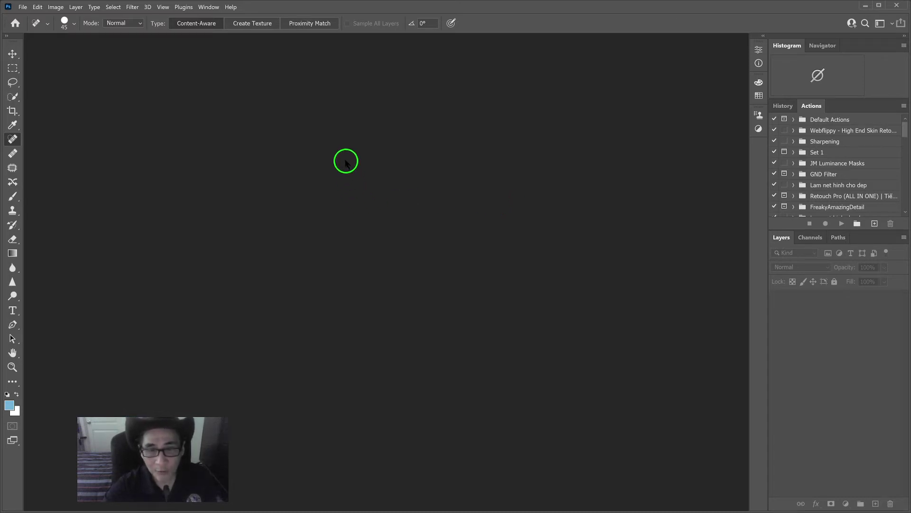
# - Use Open As with the Camera Raw format on RP ISO 1600 As Is, and cancel the Camera Raw session
pyautogui.click(22, 7)
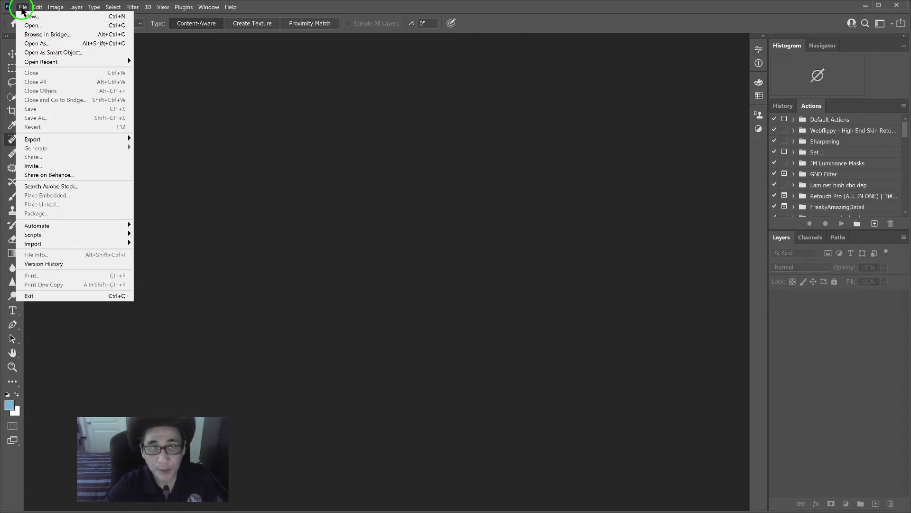
pyautogui.click(36, 44)
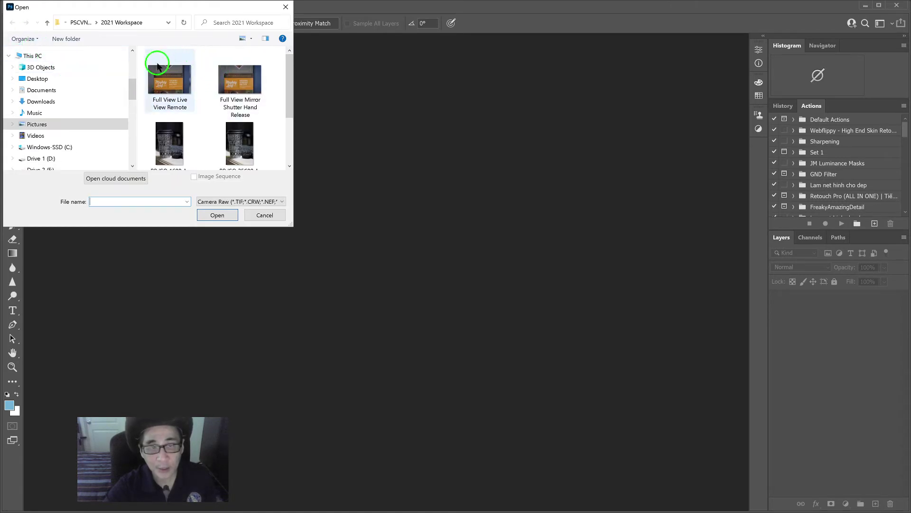
pyautogui.moveTo(291, 75); pyautogui.dragTo(290, 99)
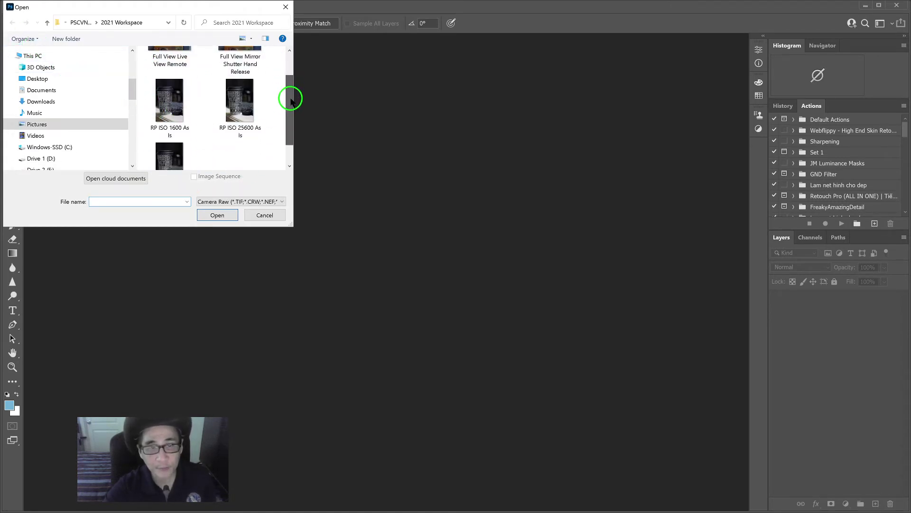
pyautogui.click(170, 101)
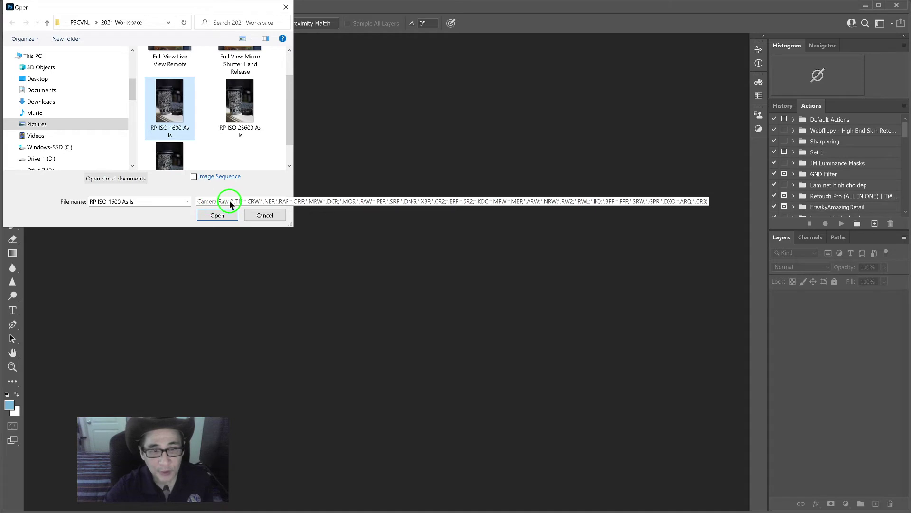
pyautogui.click(282, 201)
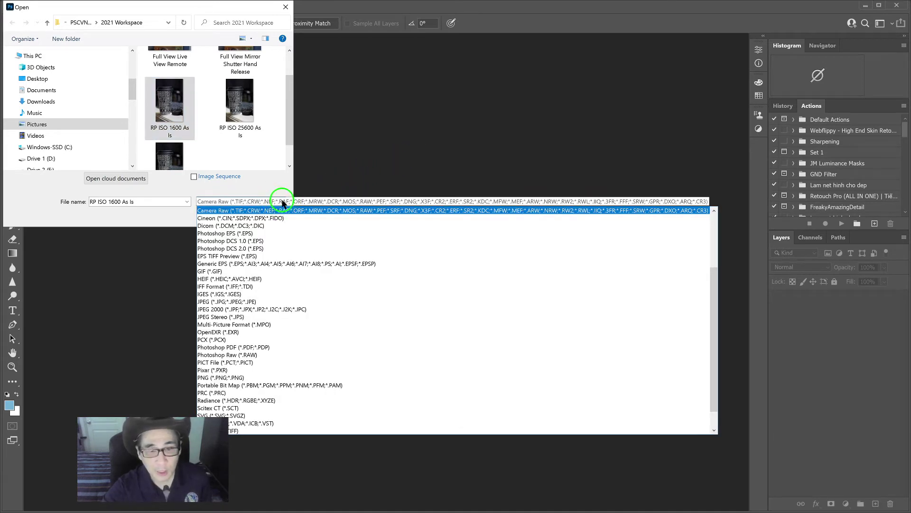
pyautogui.scroll(4, 266, 225)
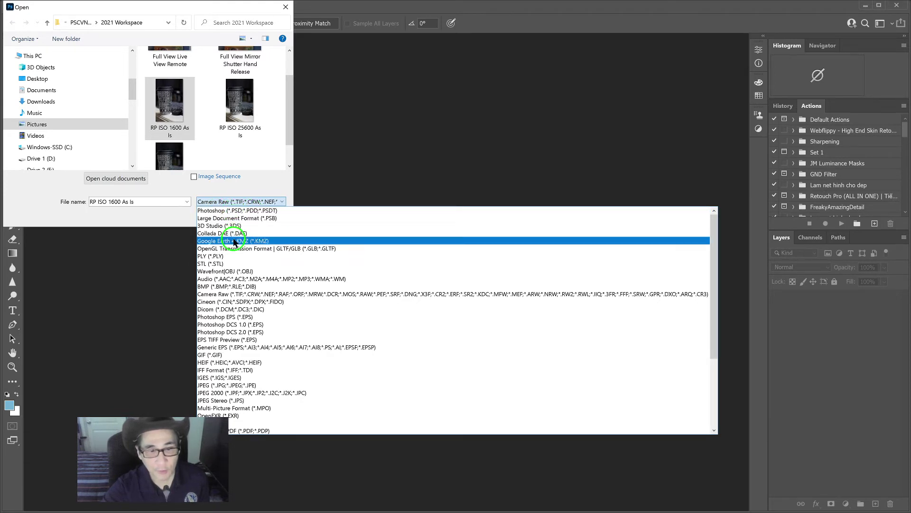
pyautogui.click(235, 294)
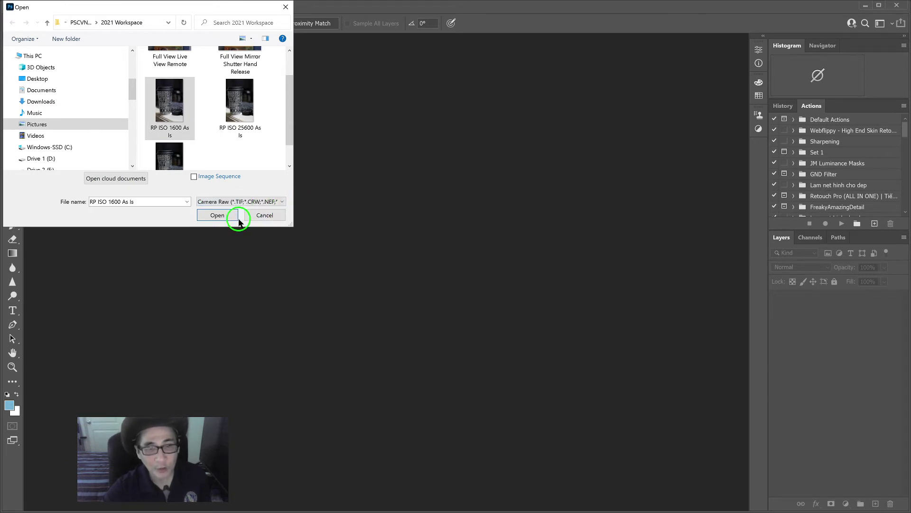
pyautogui.click(218, 216)
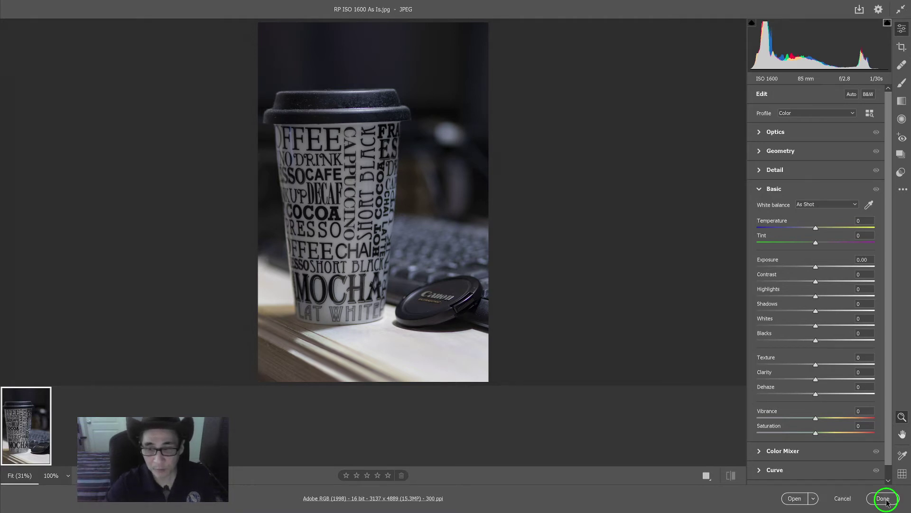
pyautogui.click(844, 499)
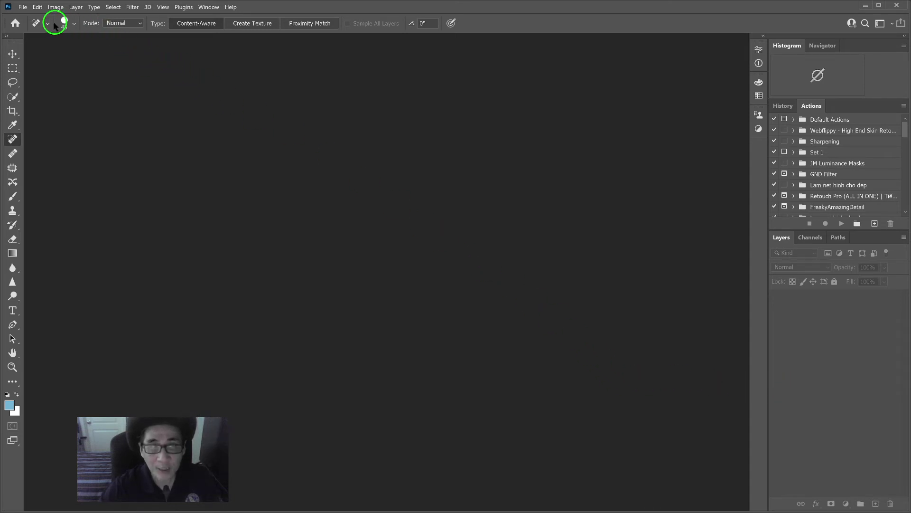
# - Browse the 2021 Workspace photos in Adobe Bridge twice, returning to Photoshop each time
pyautogui.click(24, 8)
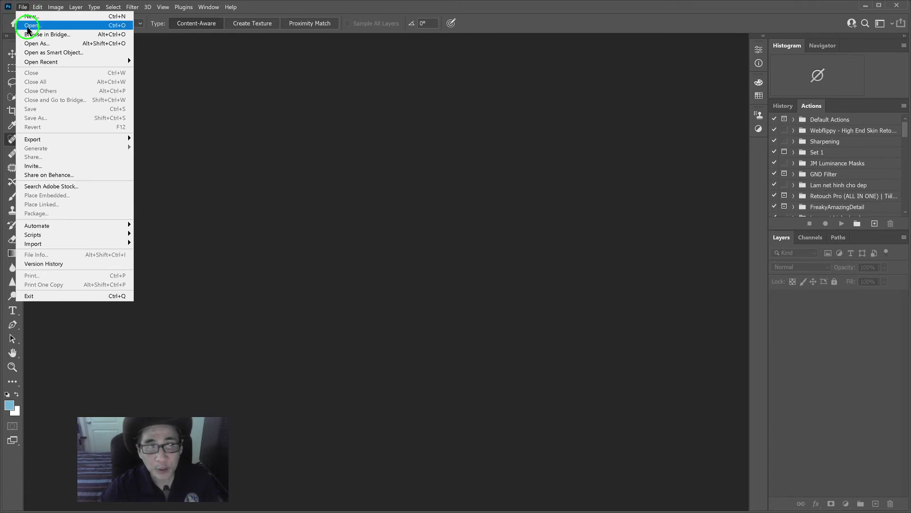
pyautogui.moveTo(31, 9)
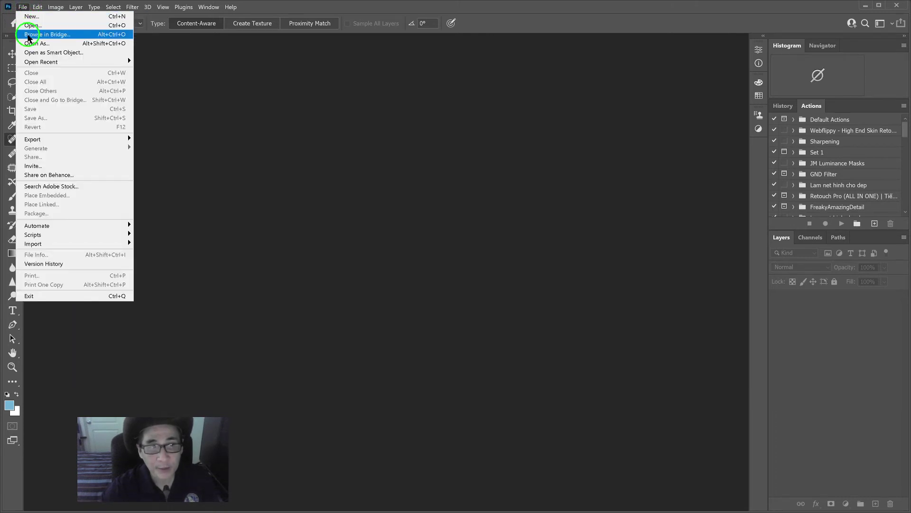
pyautogui.click(29, 36)
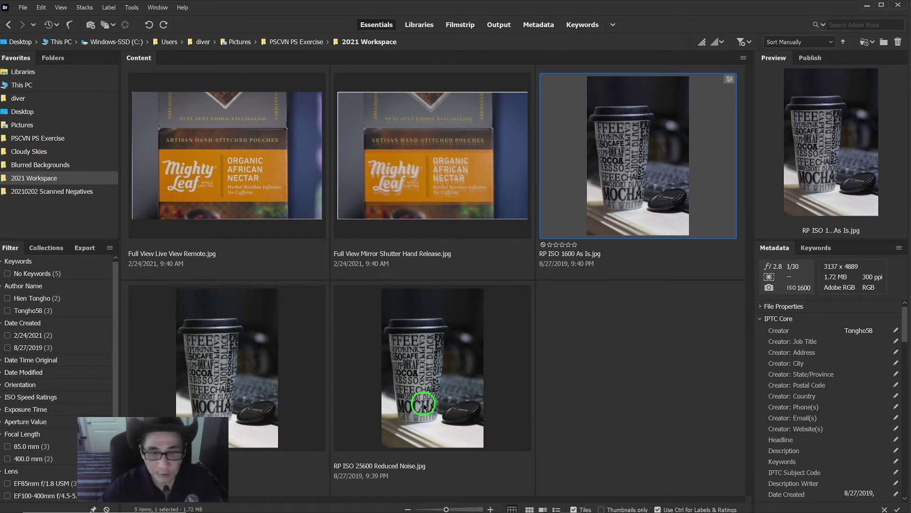
pyautogui.click(70, 26)
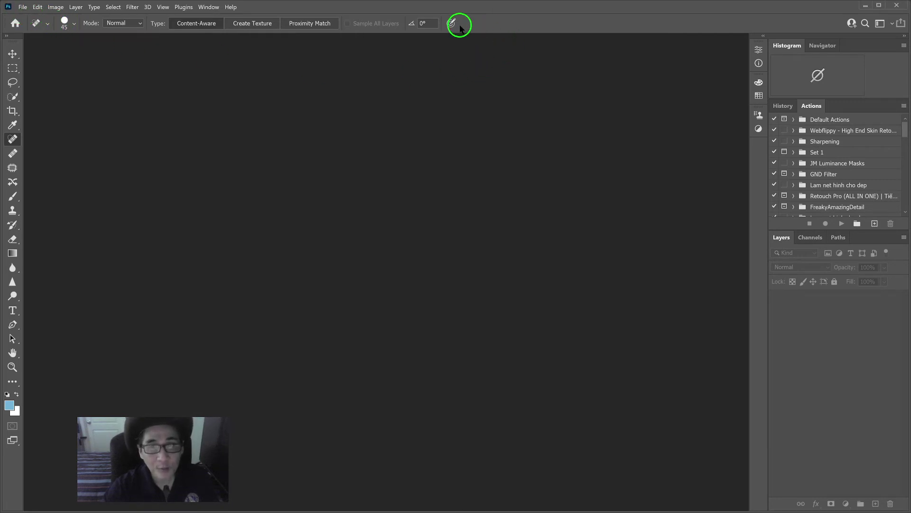
pyautogui.click(23, 8)
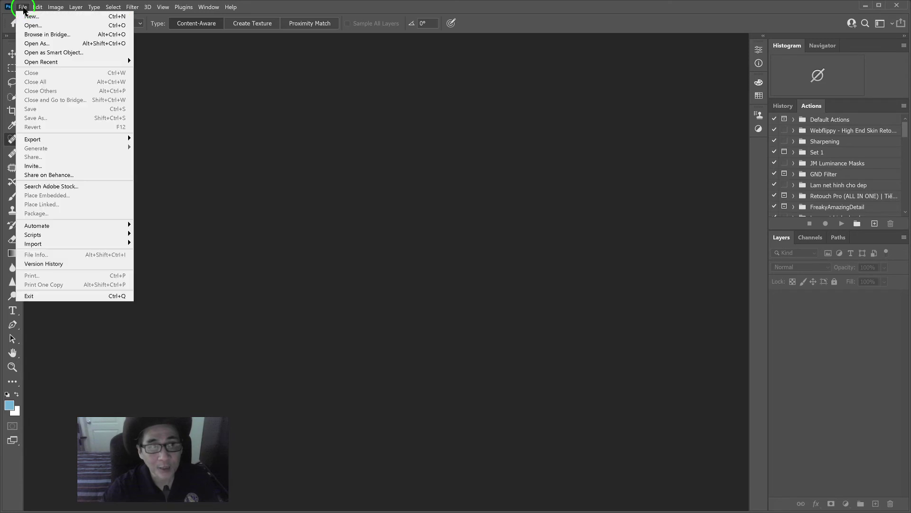
pyautogui.click(34, 36)
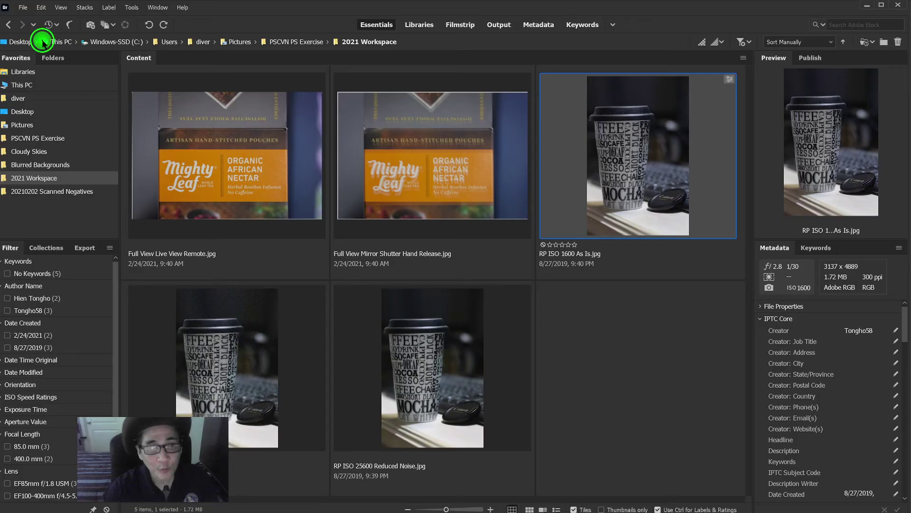
pyautogui.click(68, 24)
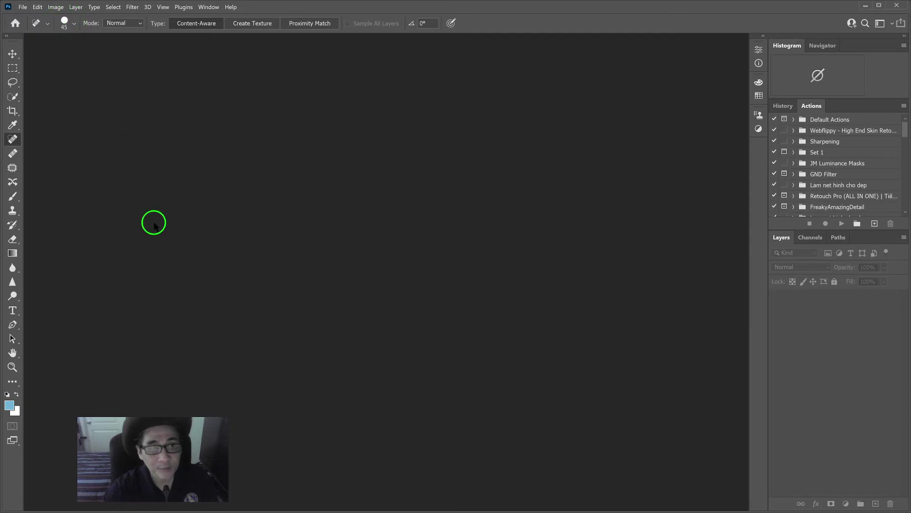
# - Switch to Adobe Bridge and select RP ISO 1600 As Is.jpg in the 2021 Workspace folder
pyautogui.click(23, 7)
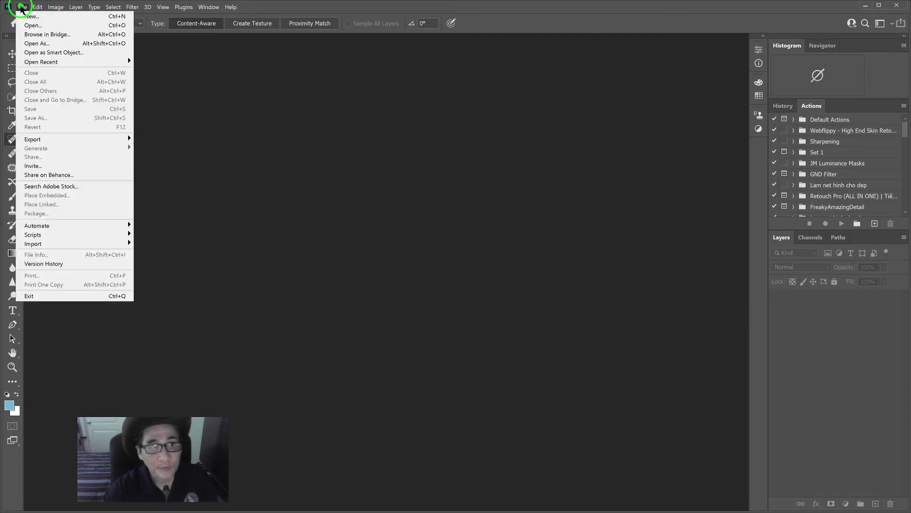
pyautogui.click(30, 35)
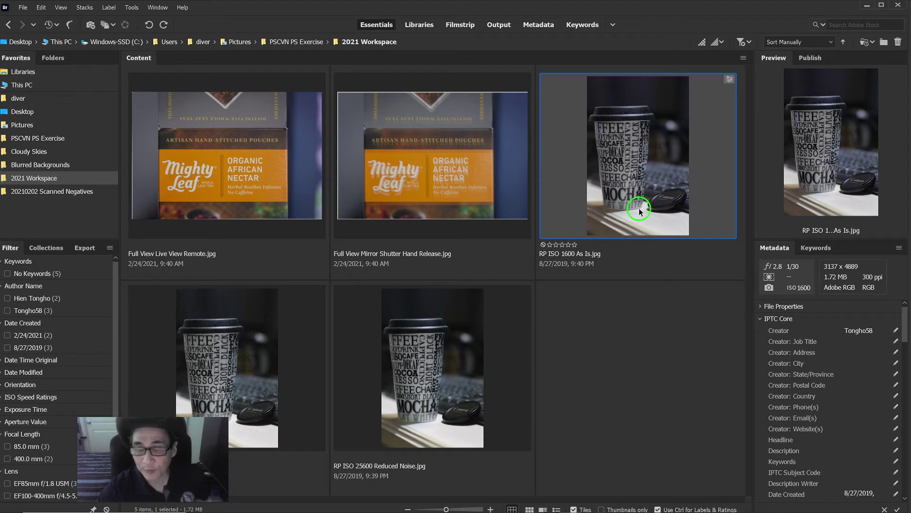
pyautogui.click(443, 362)
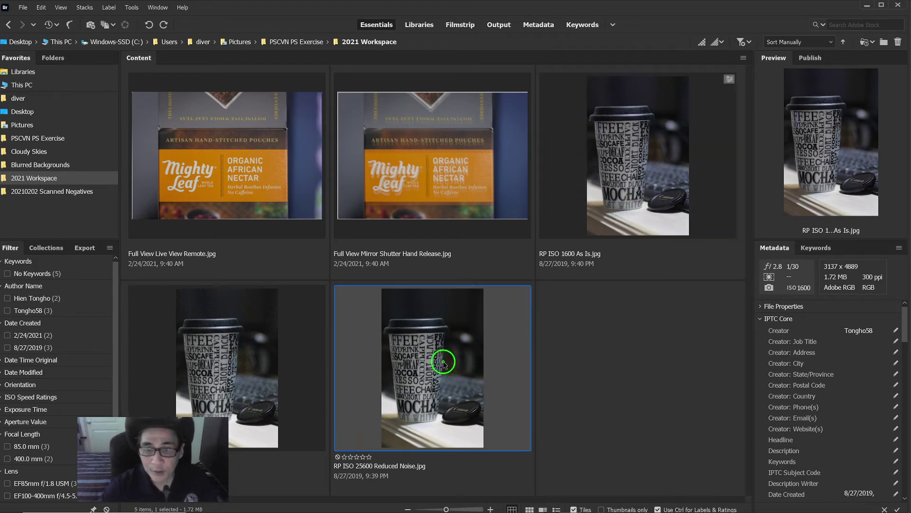
pyautogui.click(241, 360)
pyautogui.click(627, 203)
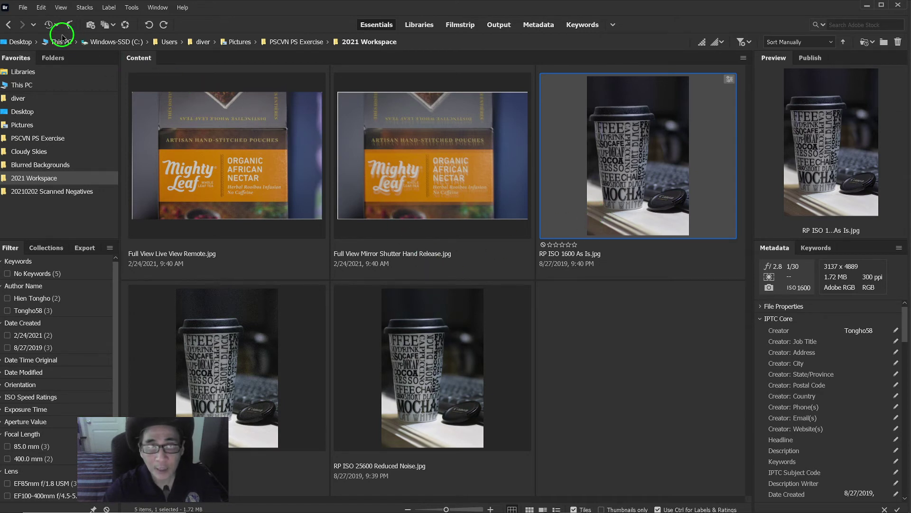
# - Open the selected RP ISO 1600 As Is.jpg in Camera Raw from Bridge, and cancel the session
pyautogui.click(22, 8)
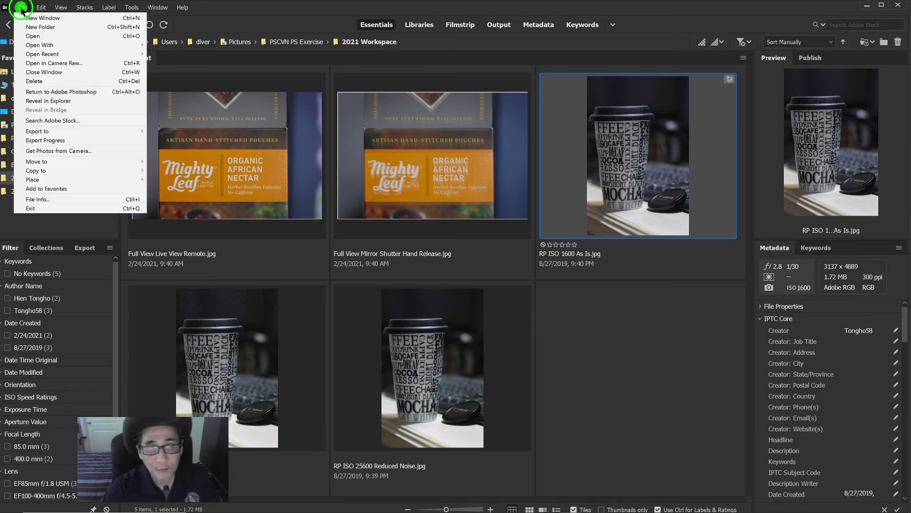
pyautogui.click(60, 64)
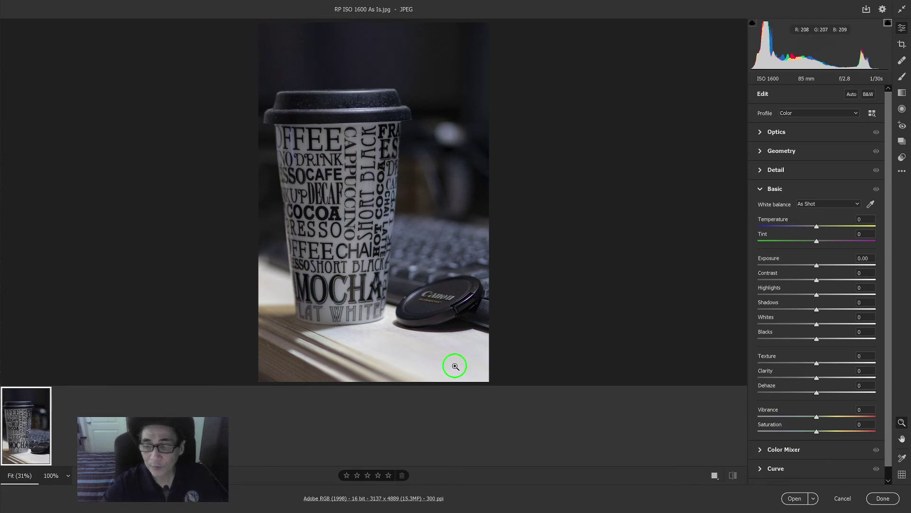
pyautogui.click(845, 499)
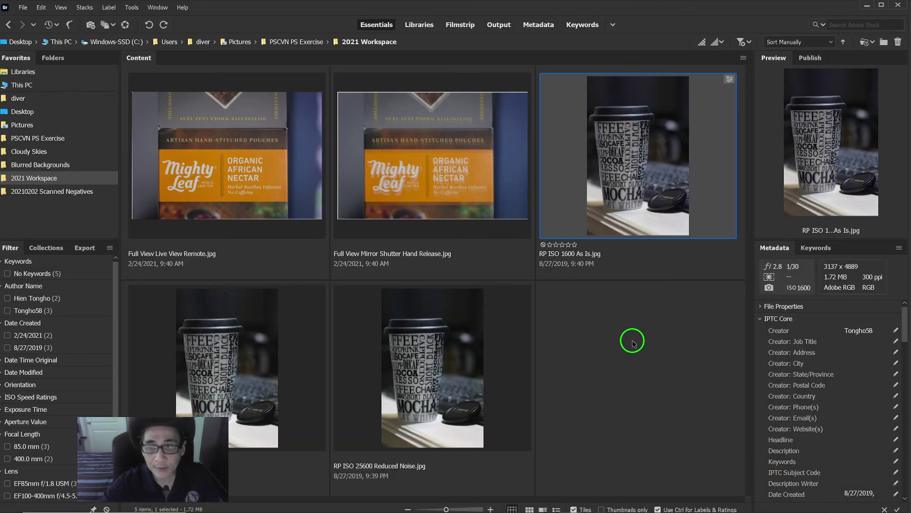
# - Open RP ISO 1600 As Is.jpg in Camera Raw twice from its thumbnail, finishing each session without adjustments
pyautogui.rightClick(612, 174)
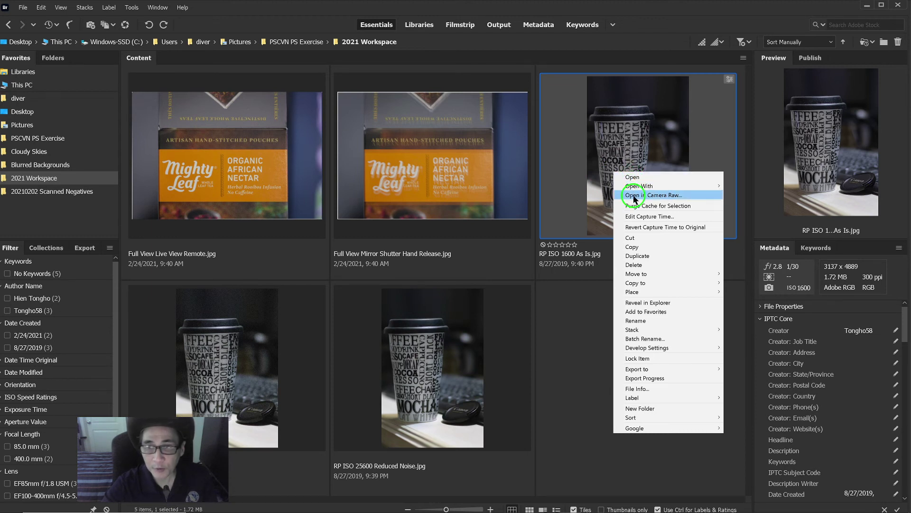
pyautogui.click(634, 195)
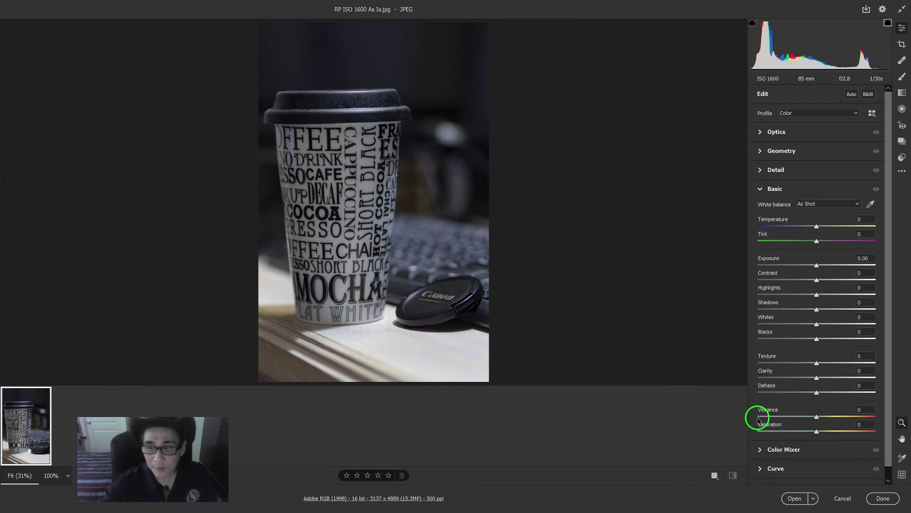
pyautogui.click(882, 500)
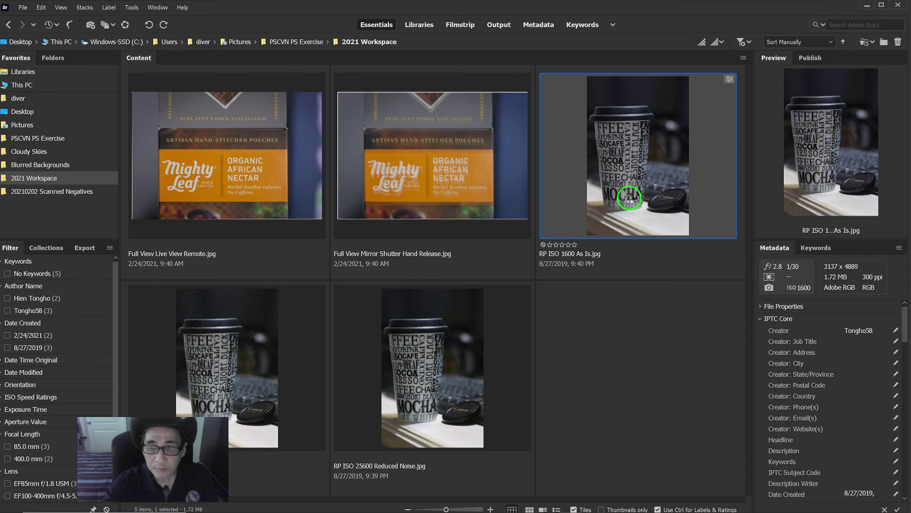
pyautogui.doubleClick(629, 199)
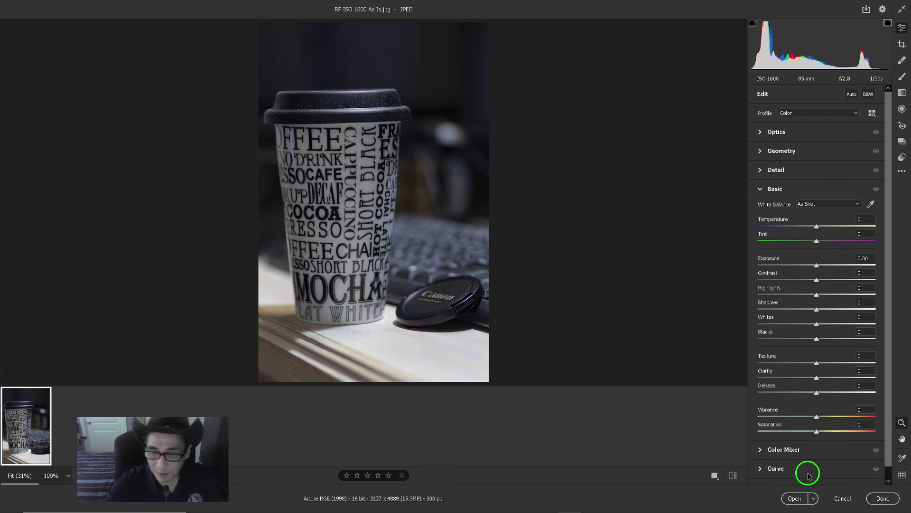
pyautogui.click(880, 499)
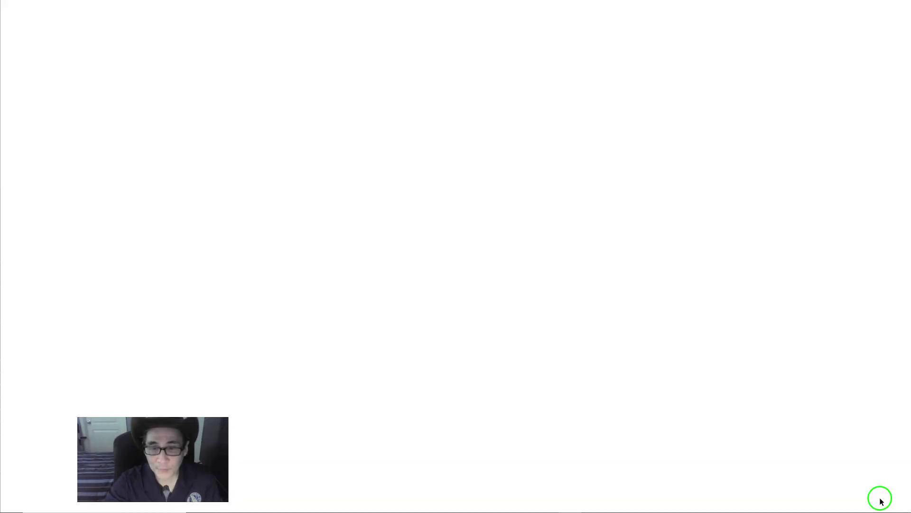